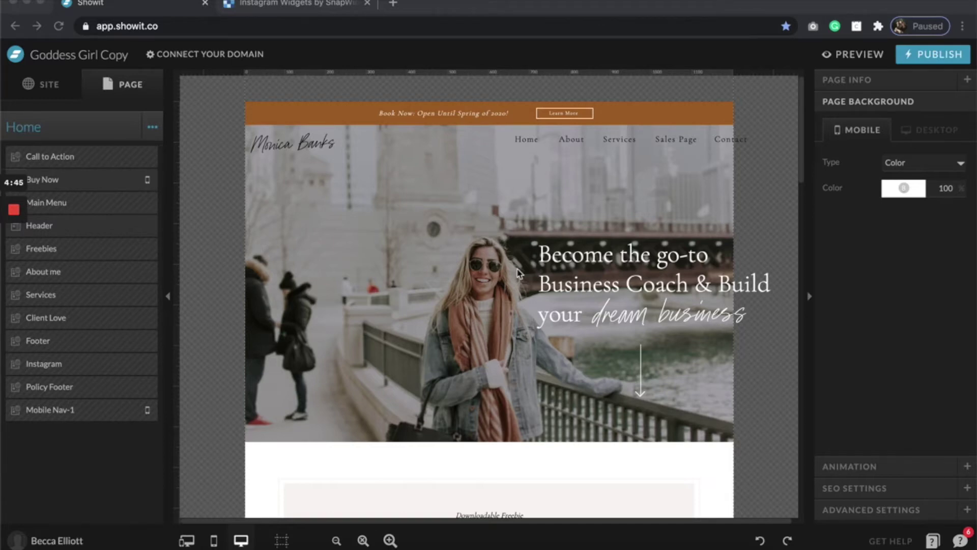
# Scroll down the Home page to the footer and select the empty Instagram embed block.
pyautogui.scroll(-10, 517, 272)
pyautogui.scroll(10, 517, 273)
pyautogui.scroll(-20, 518, 273)
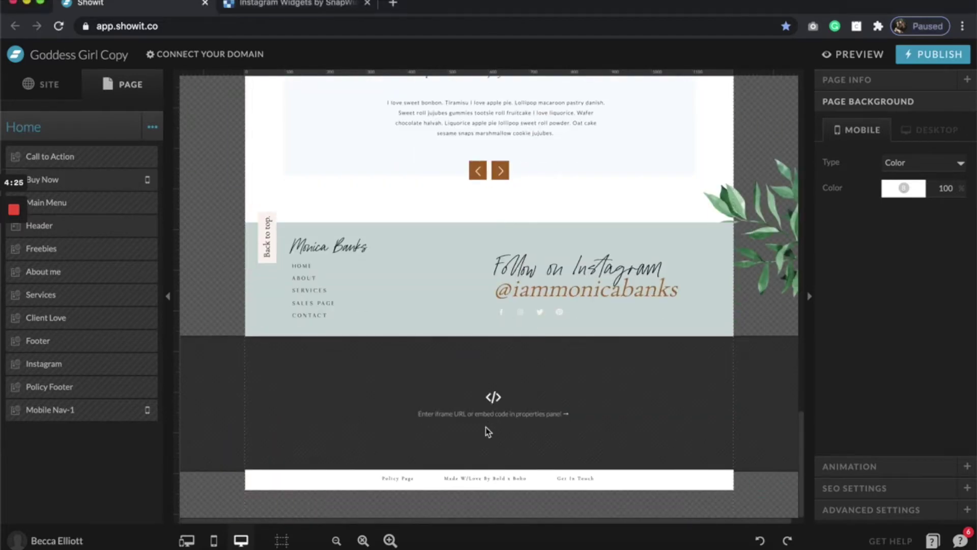
pyautogui.click(488, 430)
# Open the Instagram canvas, select its Desktop Layout embed element, zoom out, then go to SnapWidget.
pyautogui.click(499, 408)
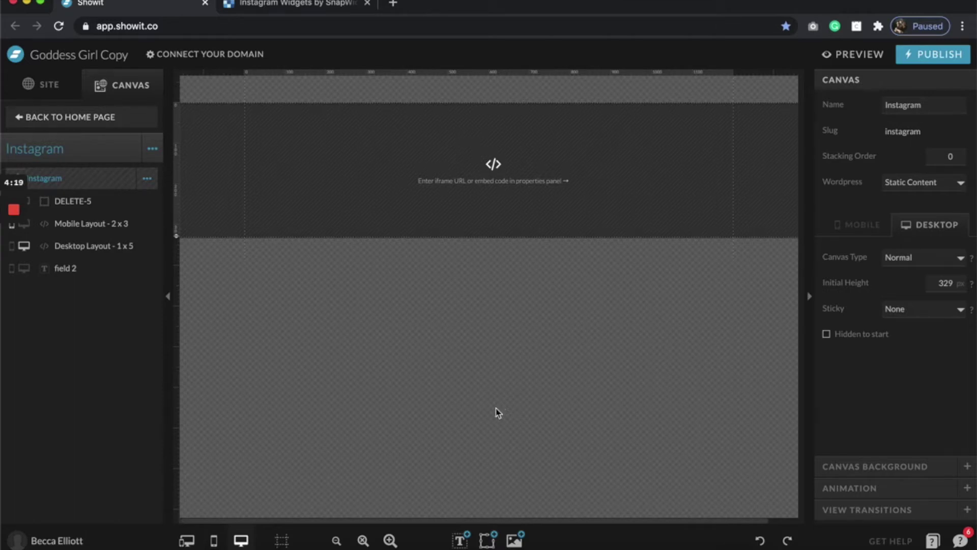
pyautogui.click(487, 539)
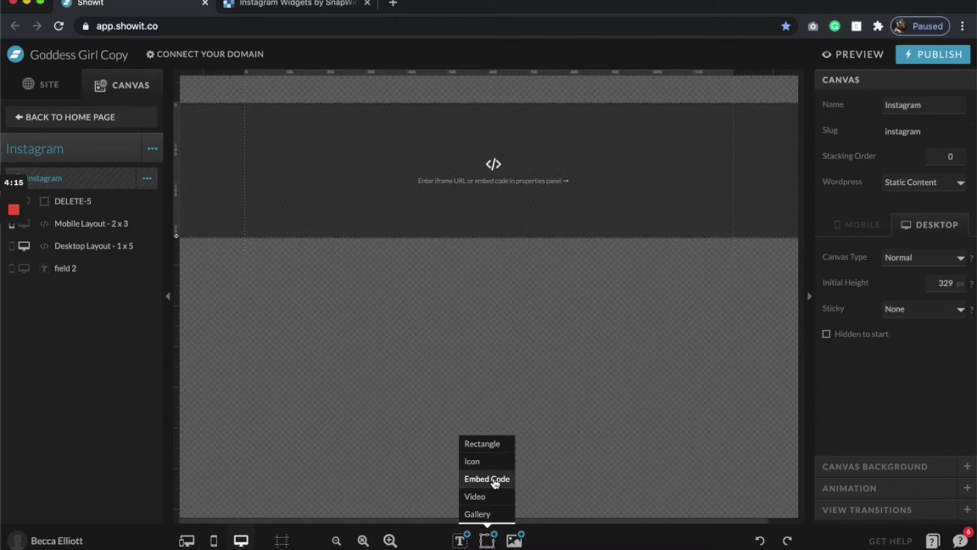
pyautogui.click(438, 205)
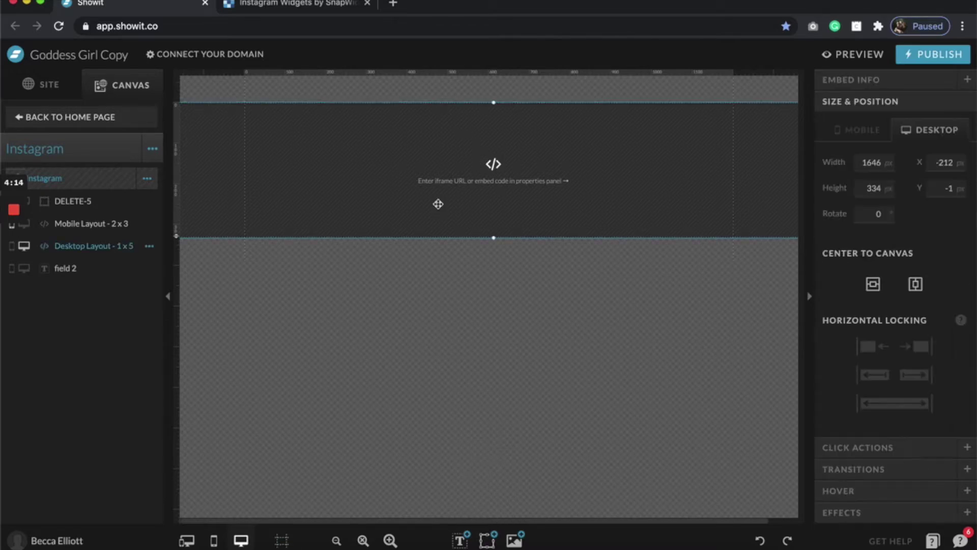
pyautogui.click(344, 540)
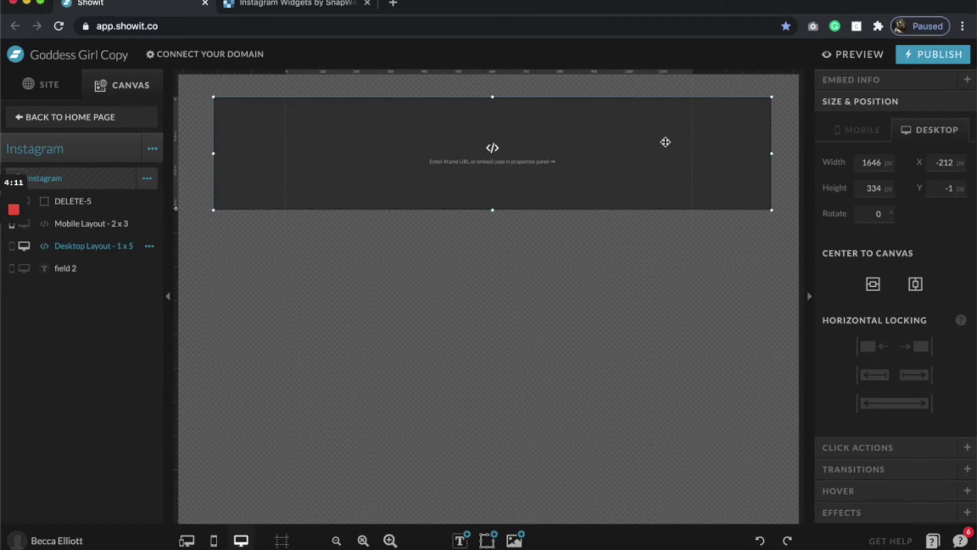
pyautogui.click(287, 5)
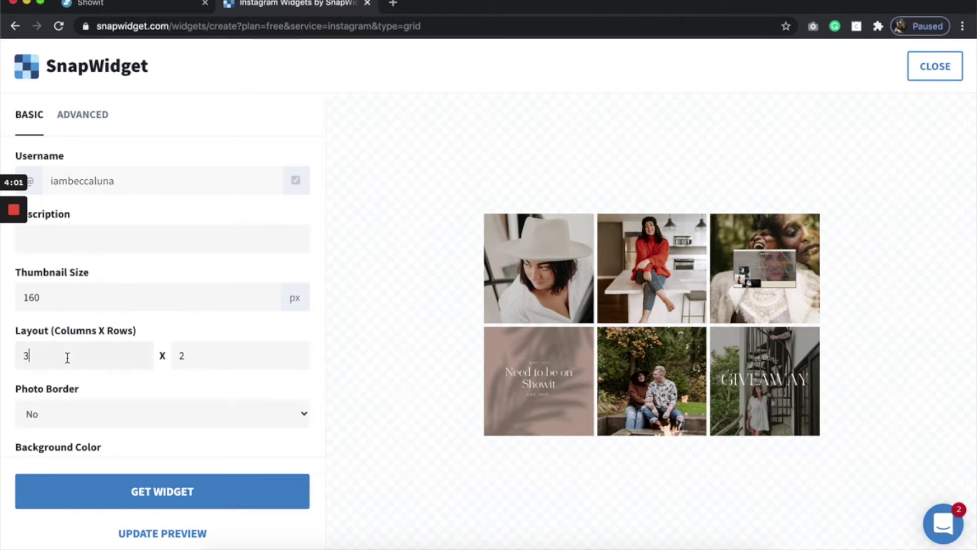
# Set the SnapWidget feed layout to 7 columns by 1 row.
pyautogui.write('1')
pyautogui.doubleClick(214, 352)
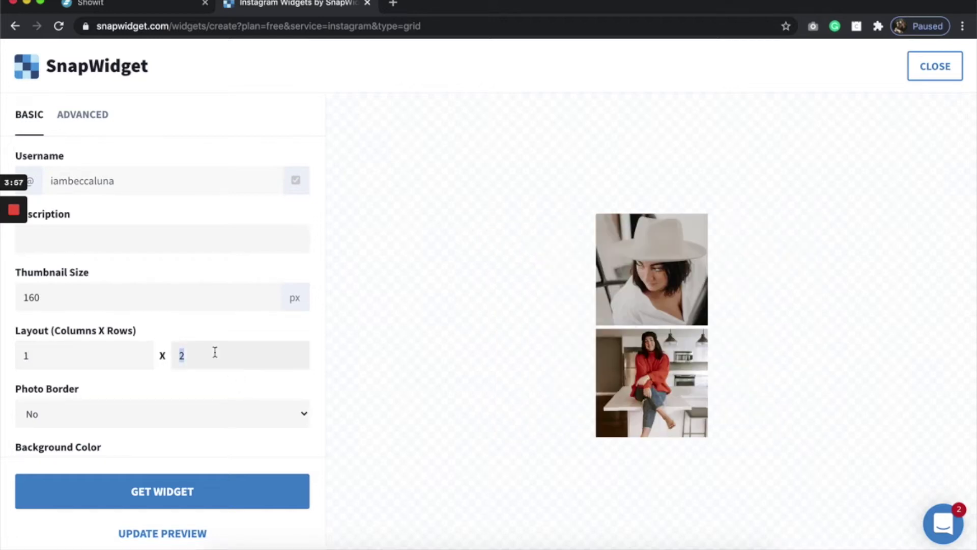
pyautogui.doubleClick(81, 365)
pyautogui.write('7')
pyautogui.click(207, 355)
pyautogui.press('BackSpace')
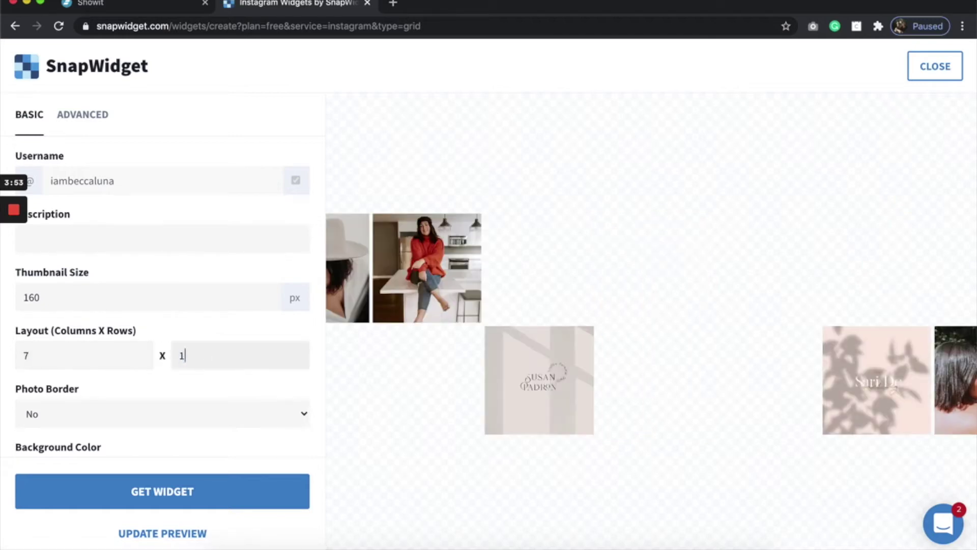
pyautogui.write('1')
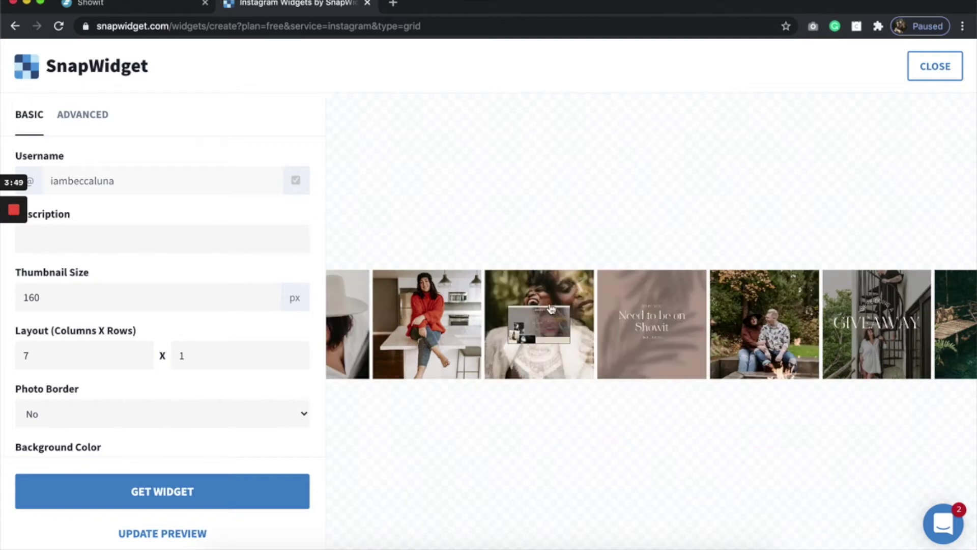
# Set Photo Padding to 0, no hover effect, Sharing Buttons to No, and Responsive to Yes.
pyautogui.moveTo(597, 323)
pyautogui.scroll(-4, 258, 364)
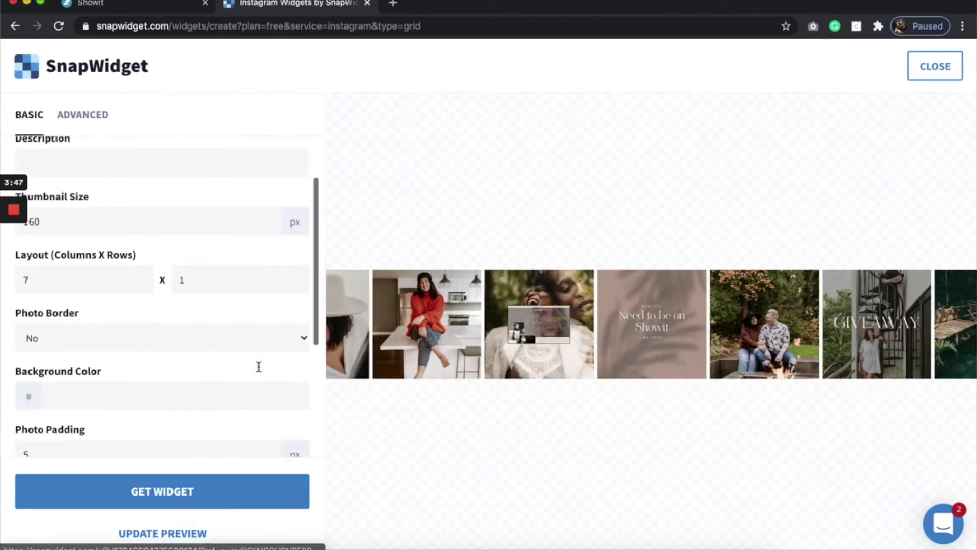
pyautogui.click(103, 324)
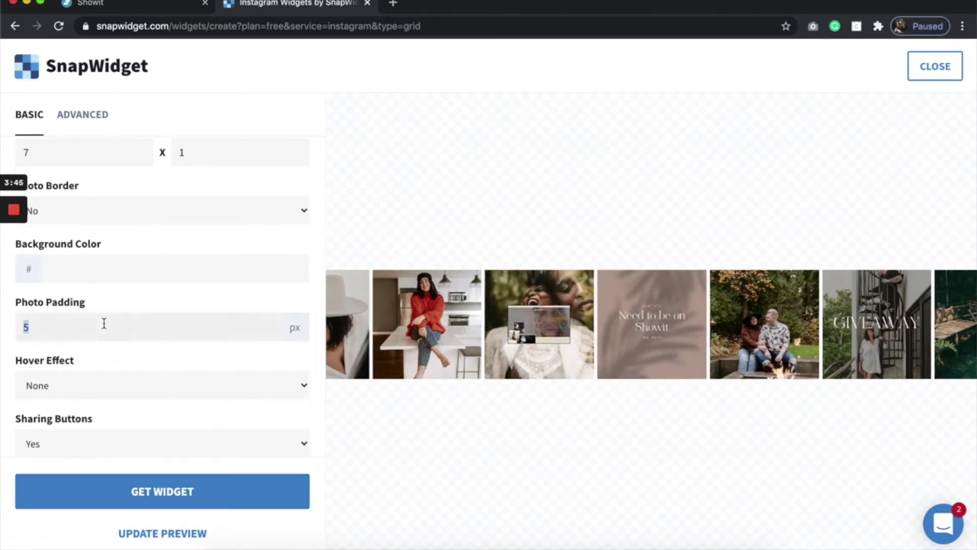
pyautogui.press('BackSpace')
pyautogui.write('0')
pyautogui.scroll(-1, 102, 366)
pyautogui.click(103, 356)
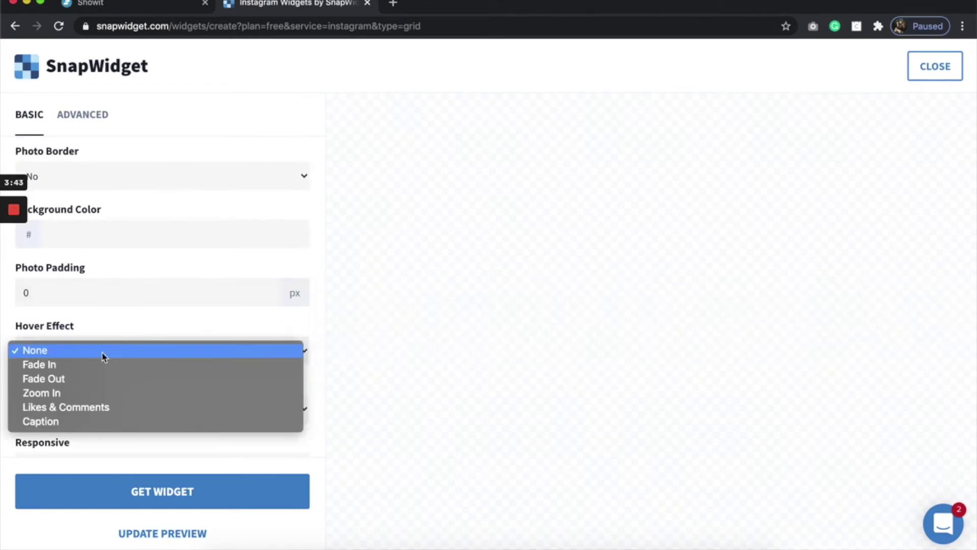
pyautogui.click(101, 353)
pyautogui.click(95, 407)
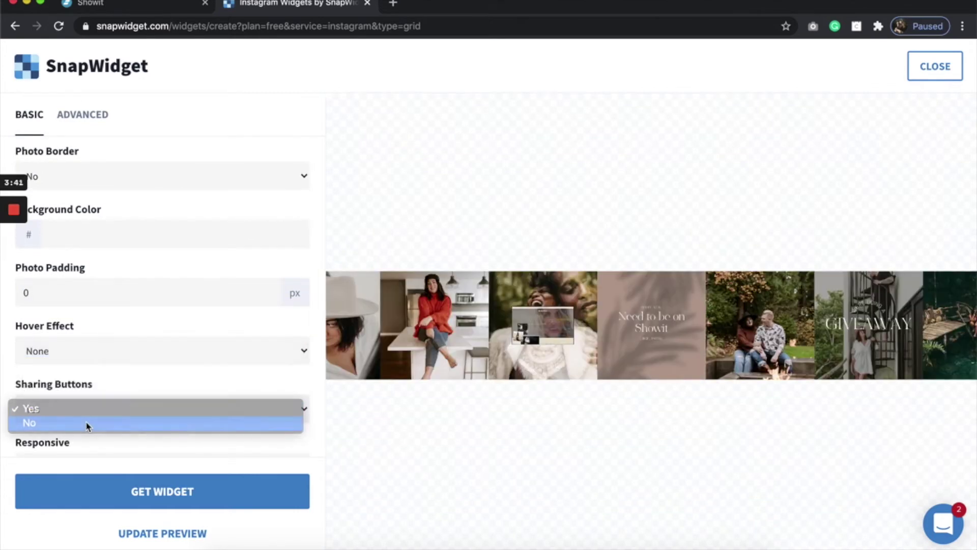
pyautogui.click(87, 423)
pyautogui.scroll(-1, 87, 426)
pyautogui.click(85, 422)
pyautogui.click(83, 408)
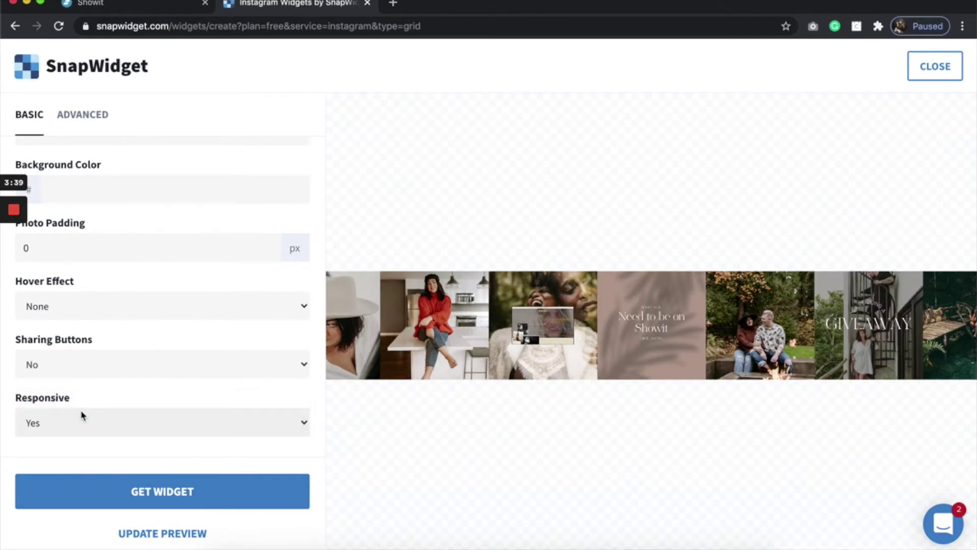
# Generate the widget, copy its embed code to the clipboard, and return to Showit.
pyautogui.scroll(5, 81, 415)
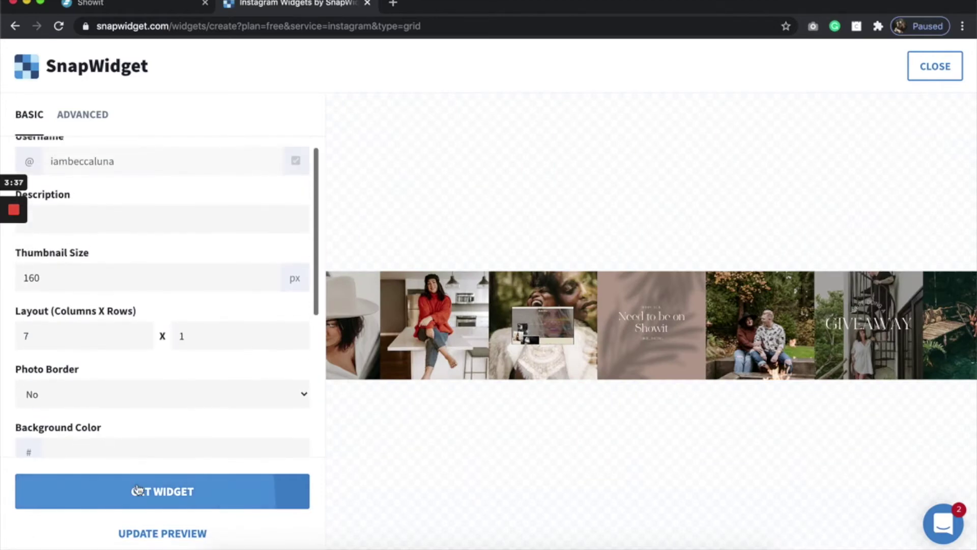
pyautogui.click(137, 490)
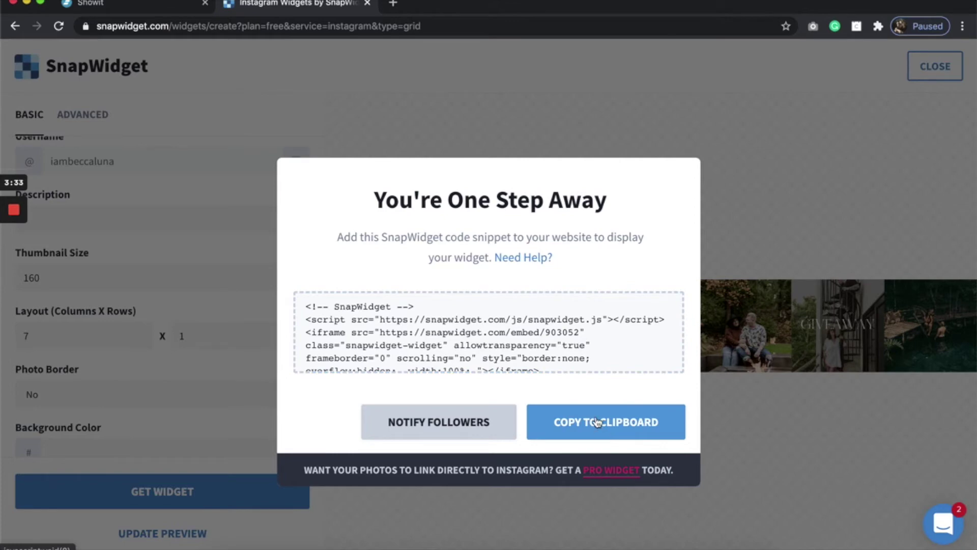
pyautogui.click(593, 429)
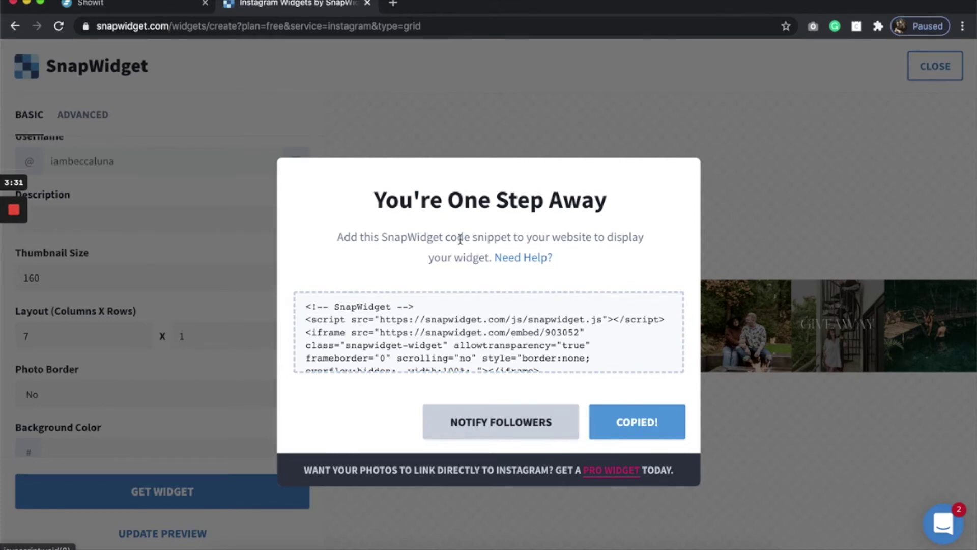
pyautogui.click(132, 4)
# Paste the SnapWidget code into the Desktop Layout embed's code box and save it.
pyautogui.doubleClick(472, 112)
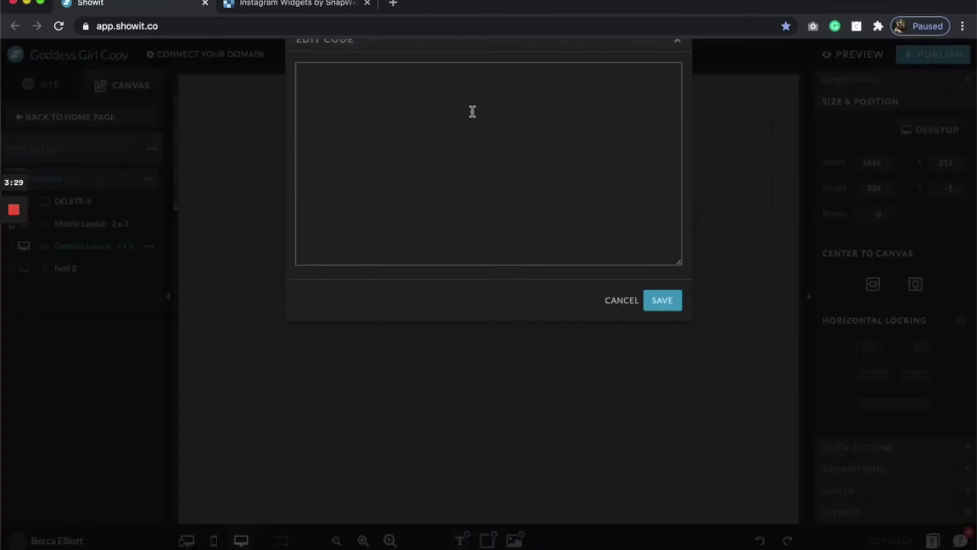
pyautogui.press('super+v')
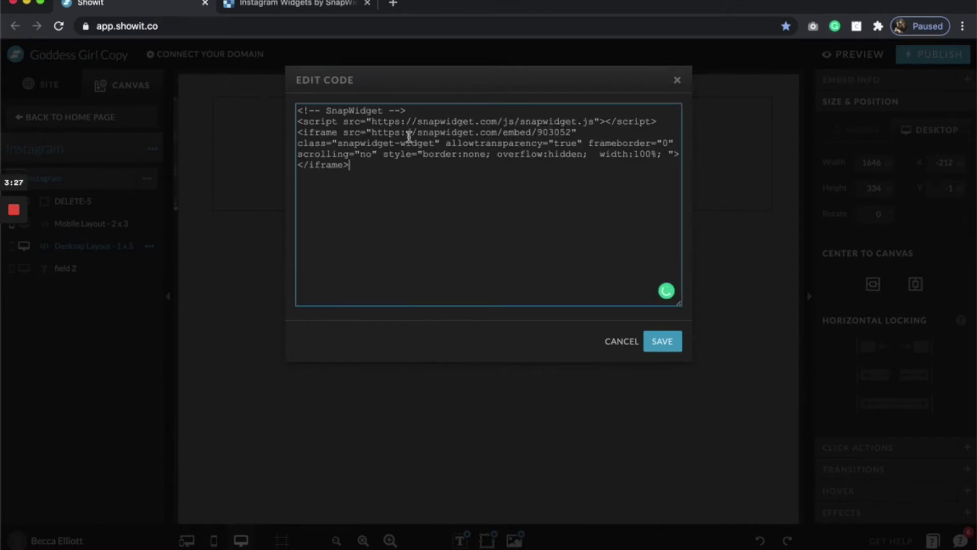
pyautogui.click(663, 342)
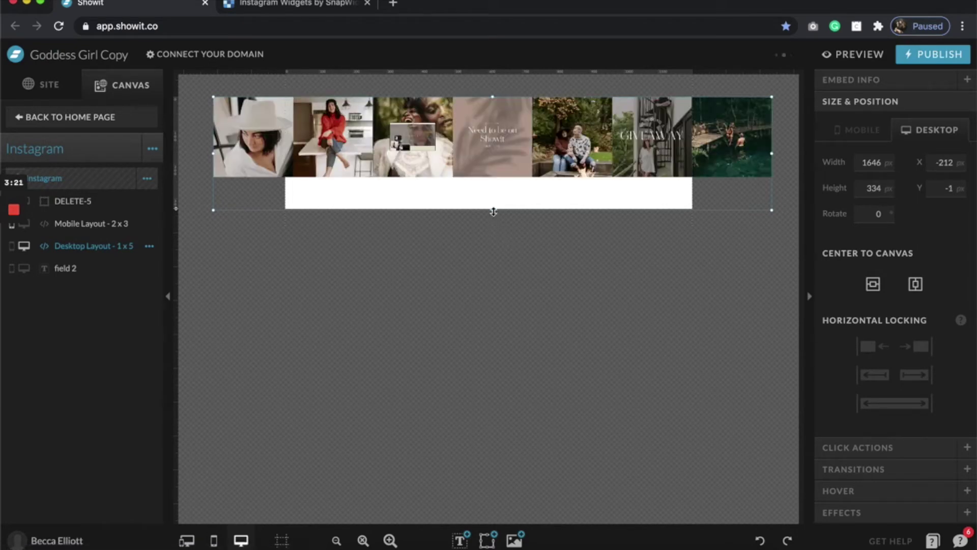
# Return to the Home page and preview the site to see the seven-photo strip below the footer.
pyautogui.click(65, 119)
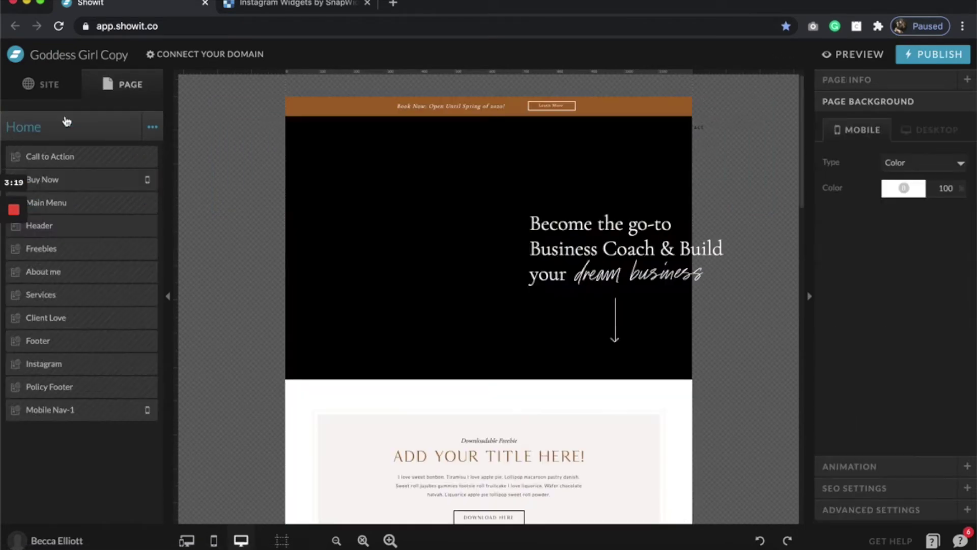
pyautogui.click(847, 51)
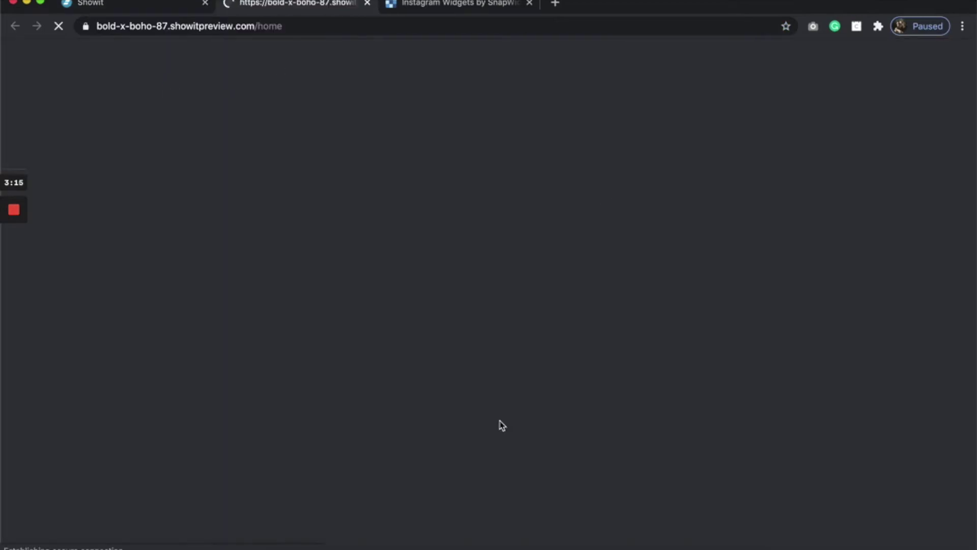
pyautogui.scroll(-20, 502, 425)
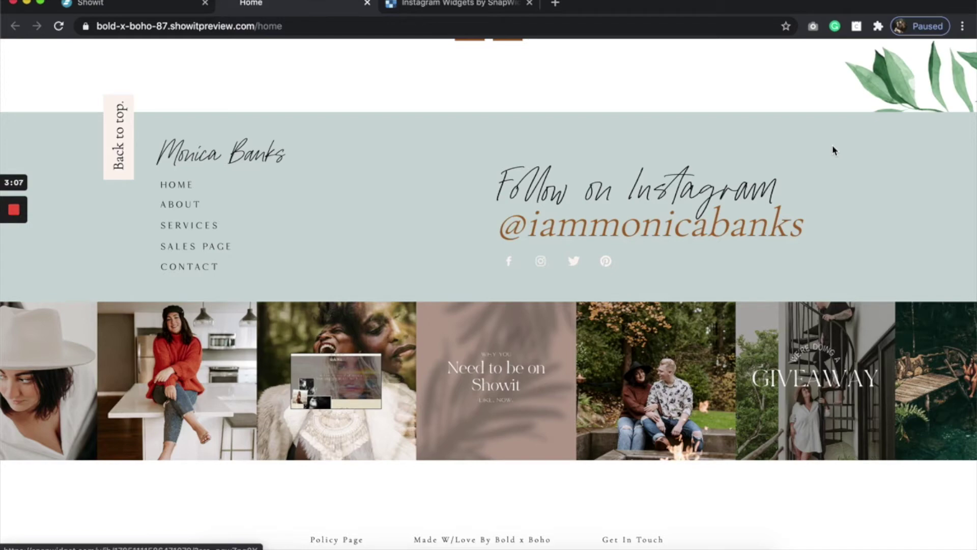
# Close the site preview and reopen the Instagram footer canvas for editing.
pyautogui.click(140, 5)
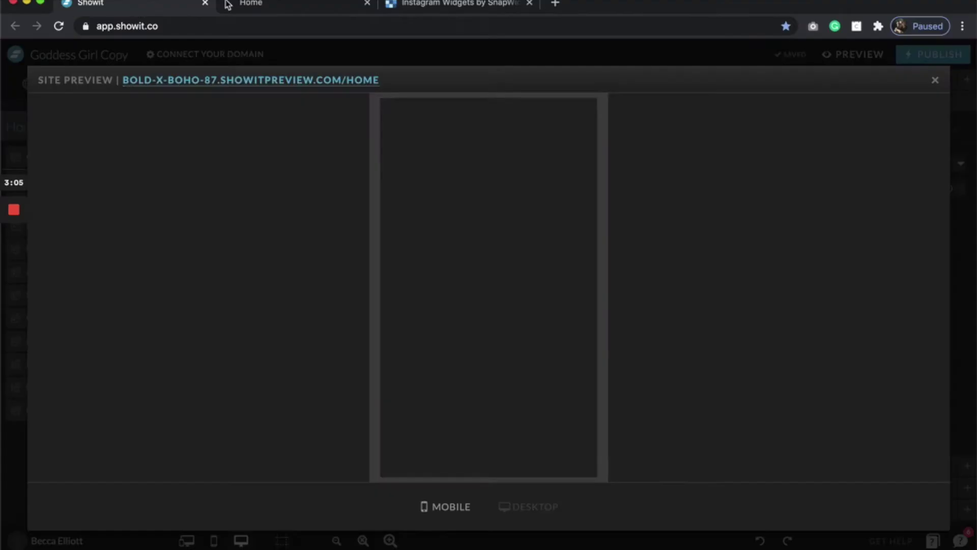
pyautogui.click(932, 80)
pyautogui.scroll(-15, 257, 326)
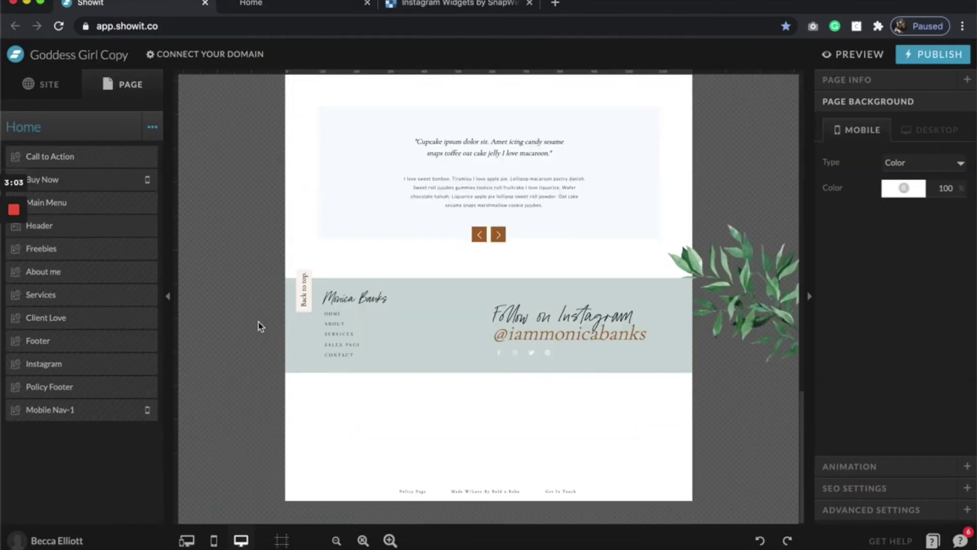
pyautogui.click(495, 436)
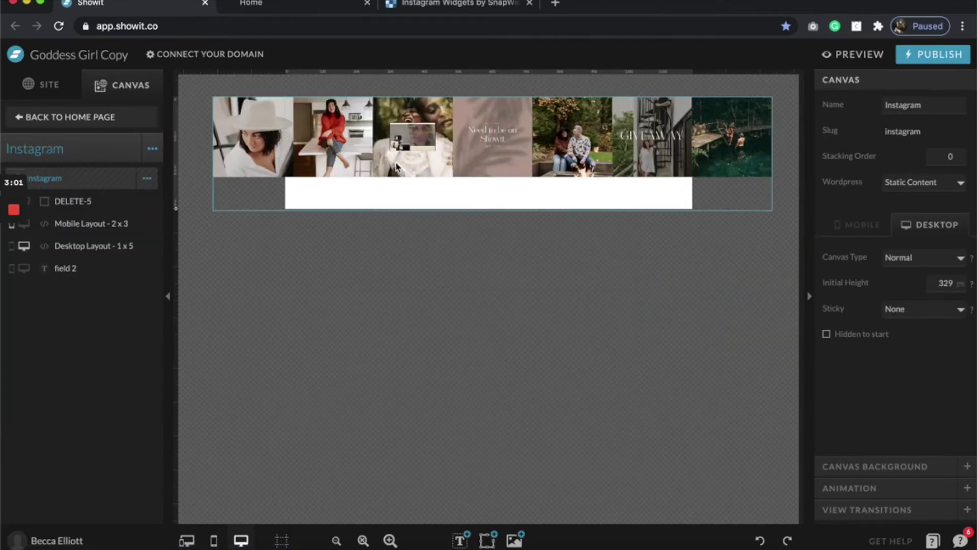
# Widen the Instagram embed to 1864 × 486 px, then go back to the Home page.
pyautogui.click(559, 166)
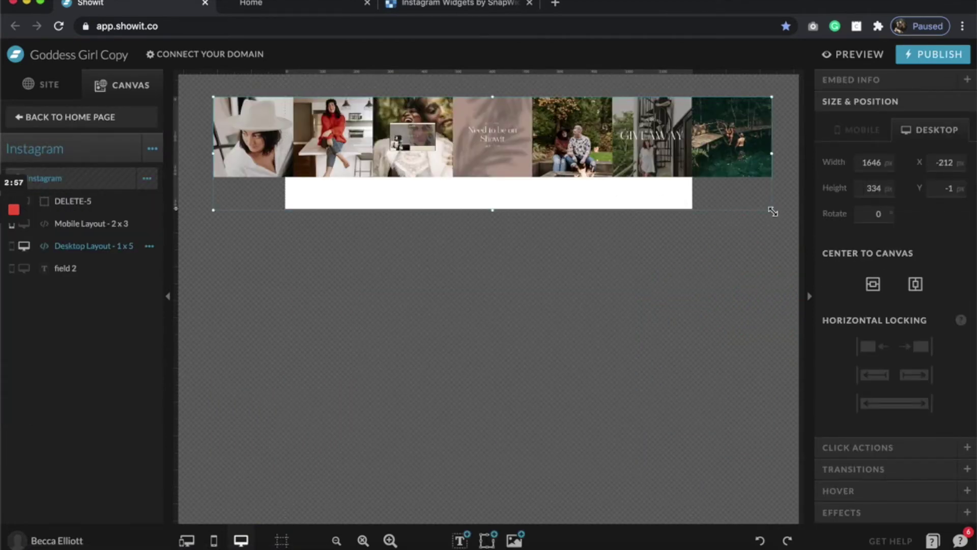
pyautogui.click(263, 4)
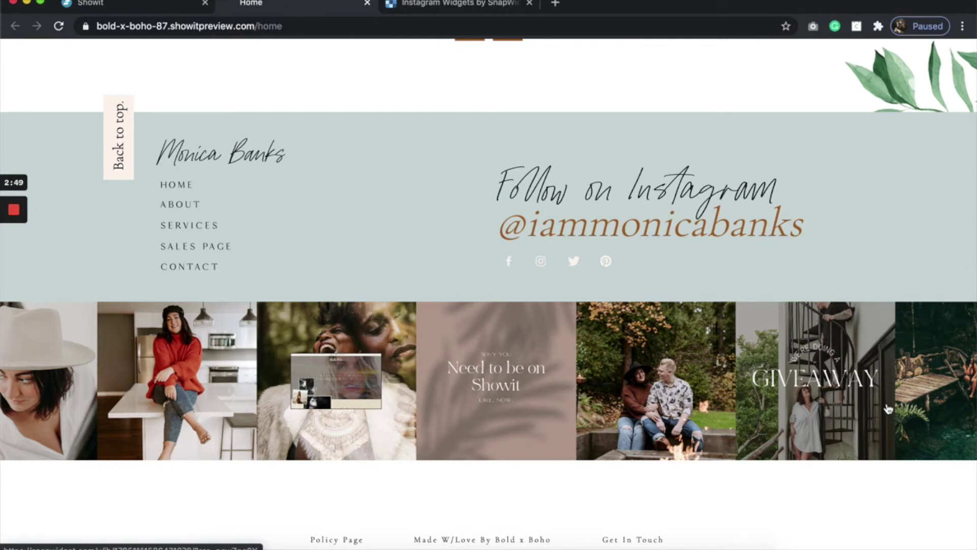
pyautogui.click(178, 4)
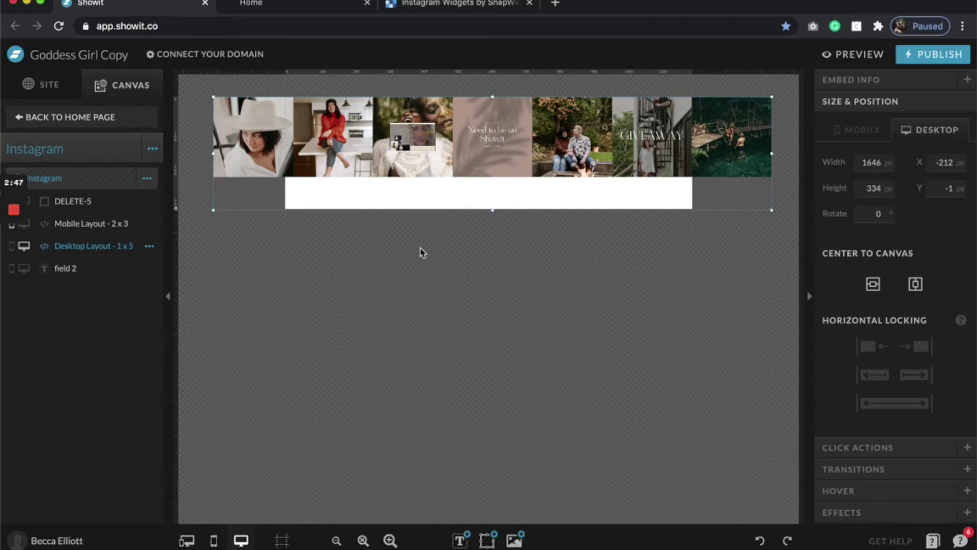
pyautogui.moveTo(213, 211); pyautogui.dragTo(141, 268)
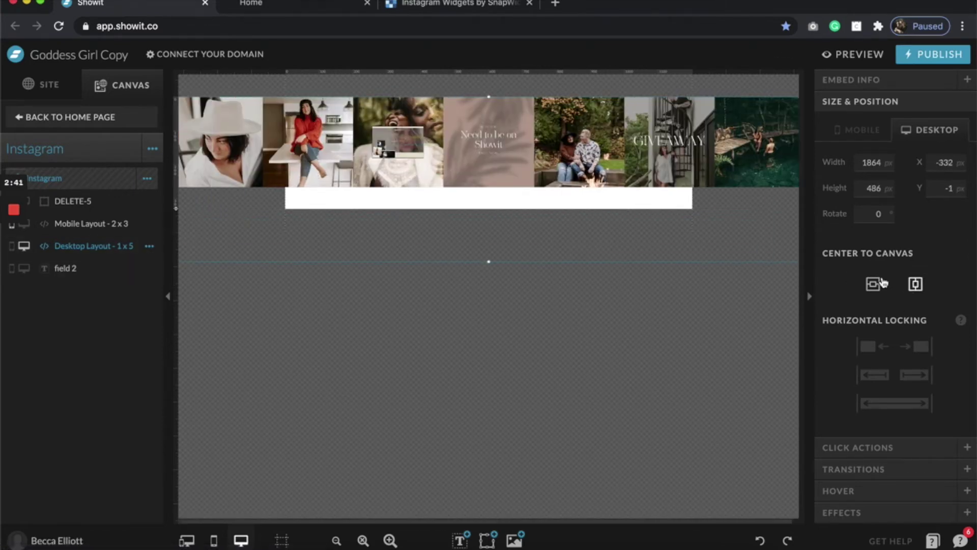
pyautogui.click(72, 116)
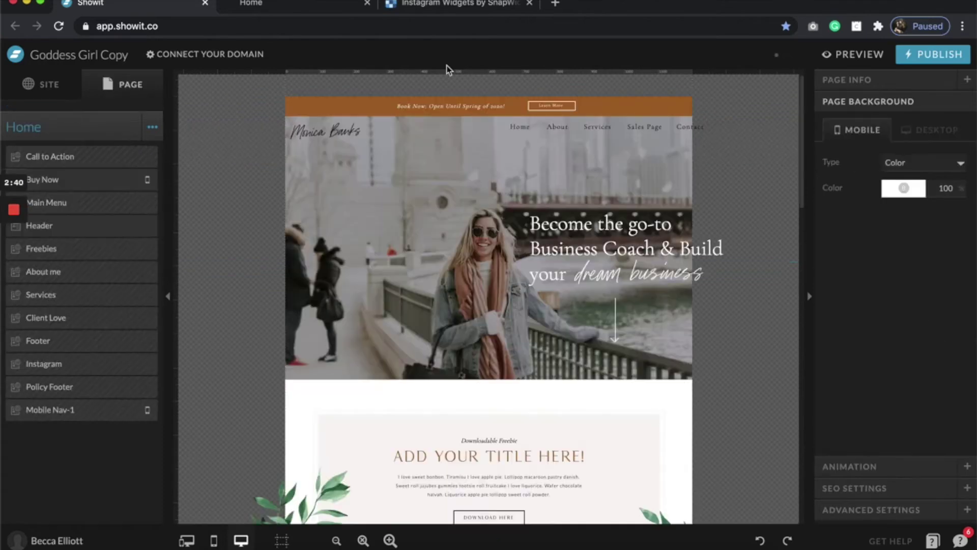
# Preview the site in a new tab and scroll to the Instagram strip under the footer.
pyautogui.click(852, 54)
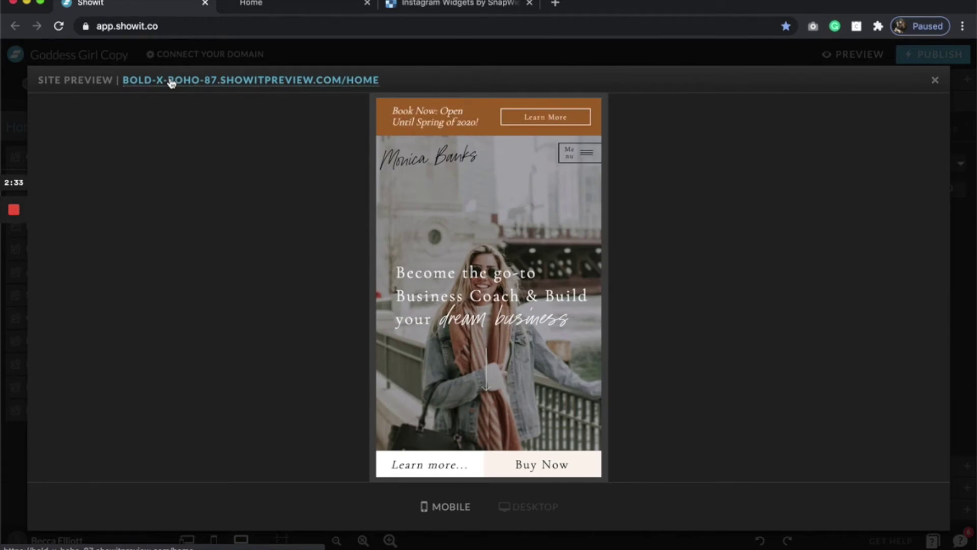
pyautogui.click(170, 81)
pyautogui.scroll(-20, 489, 228)
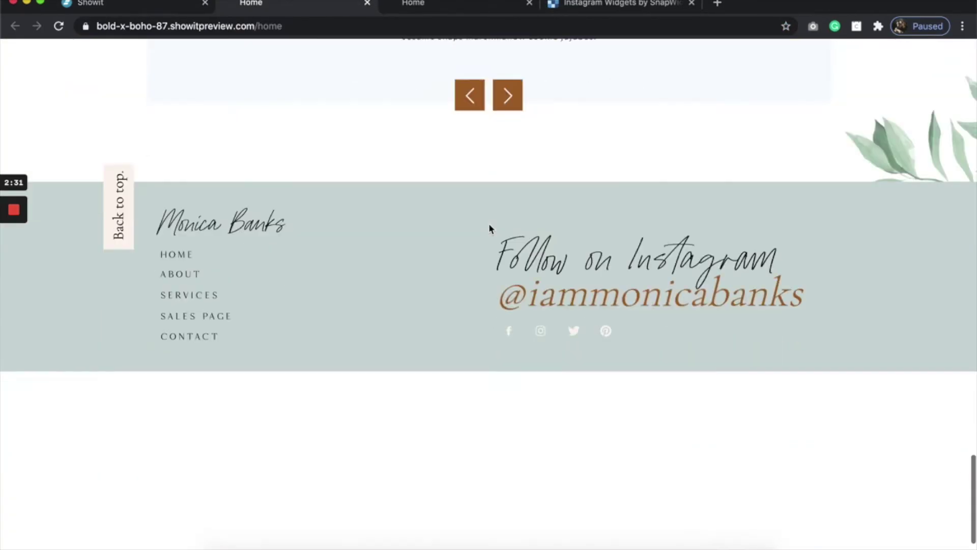
pyautogui.scroll(-3, 489, 227)
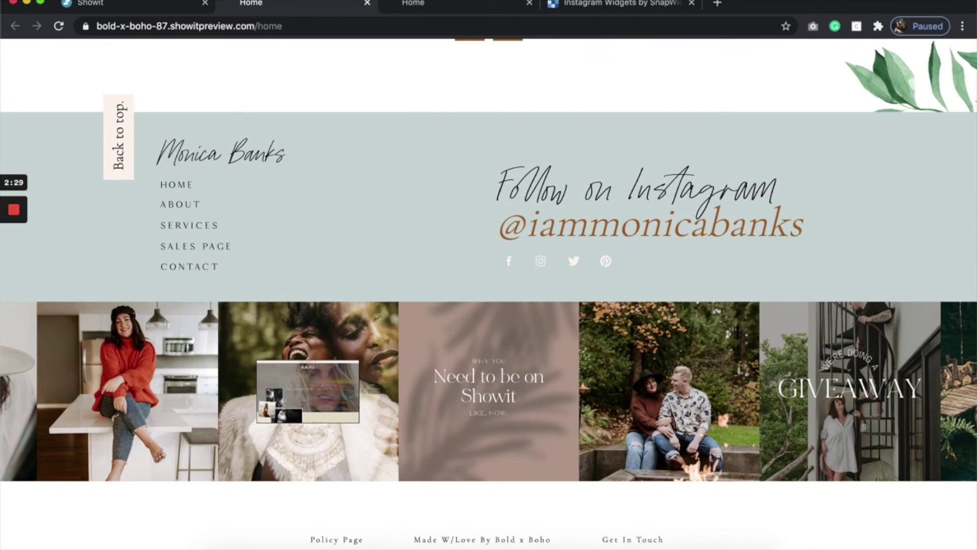
# Back in the Showit editor, close the site preview.
pyautogui.click(137, 13)
pyautogui.click(937, 81)
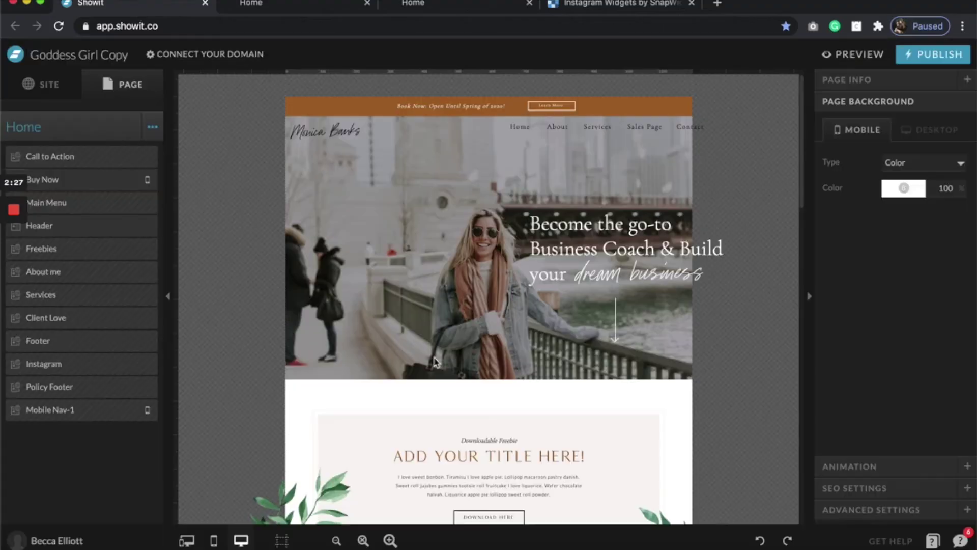
pyautogui.scroll(-15, 434, 357)
# Reopen the Instagram canvas, enlarge the embed to 1991 × 578 px, and return to the Home page.
pyautogui.doubleClick(488, 428)
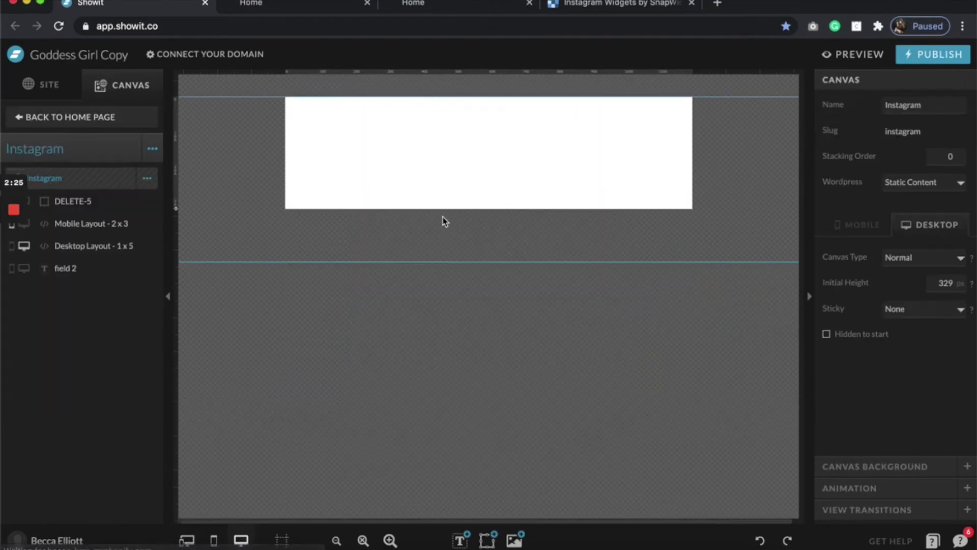
pyautogui.click(270, 245)
pyautogui.click(336, 541)
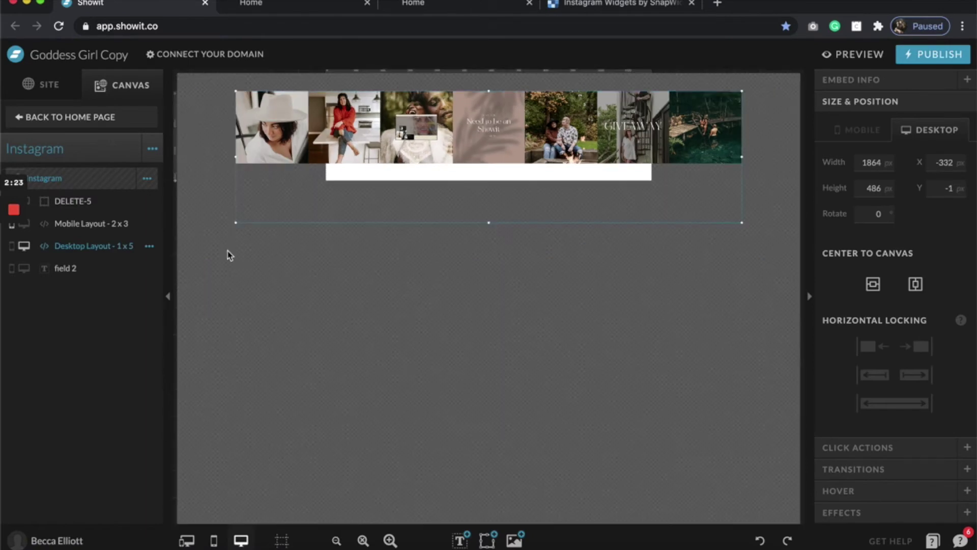
pyautogui.click(261, 6)
pyautogui.moveTo(236, 223); pyautogui.dragTo(201, 248)
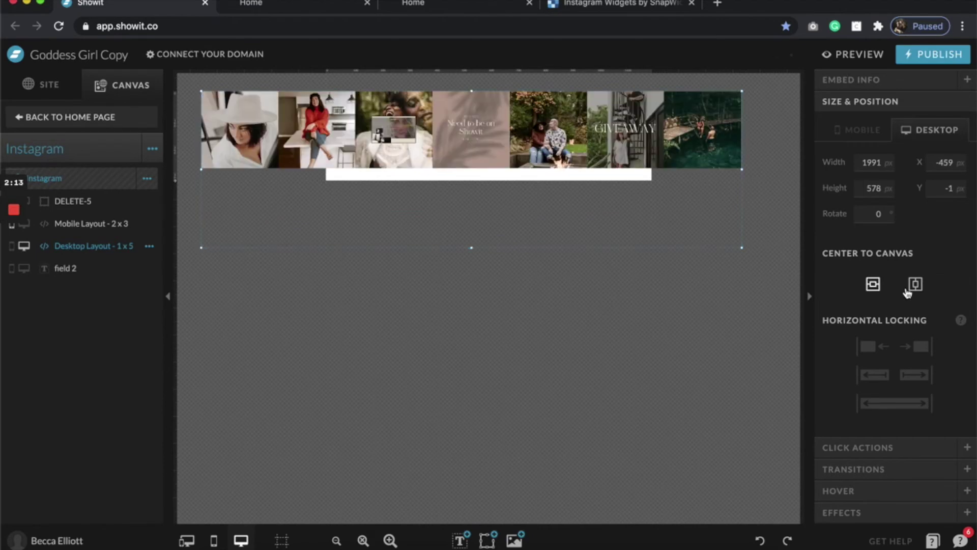
pyautogui.click(66, 117)
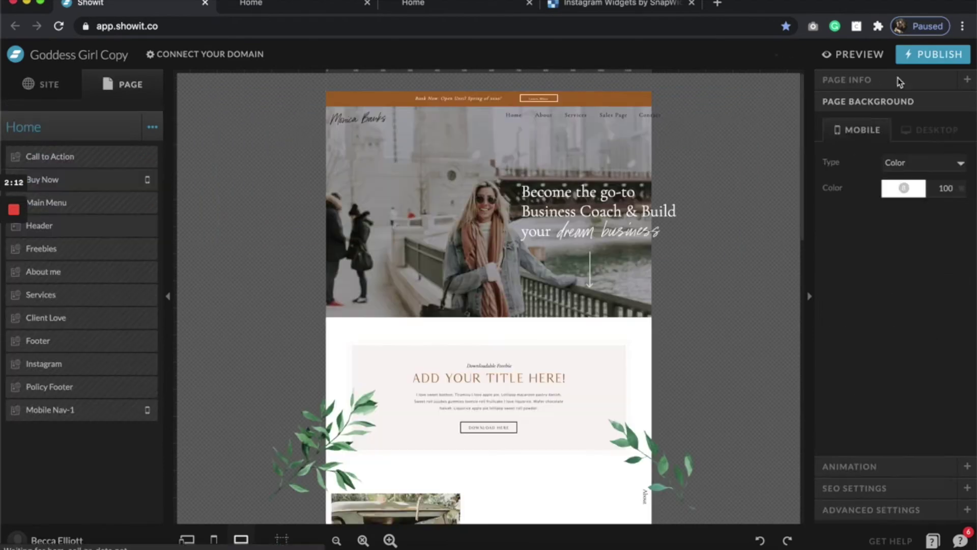
# Preview the site in a new tab and scroll down to the wider photo strip.
pyautogui.click(860, 54)
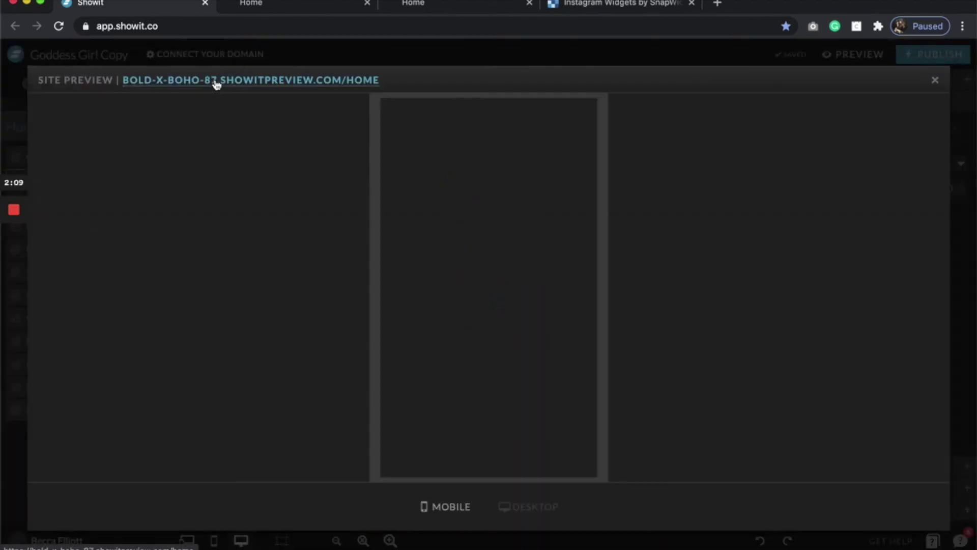
pyautogui.click(214, 84)
pyautogui.scroll(-8, 363, 284)
pyautogui.scroll(-10, 363, 283)
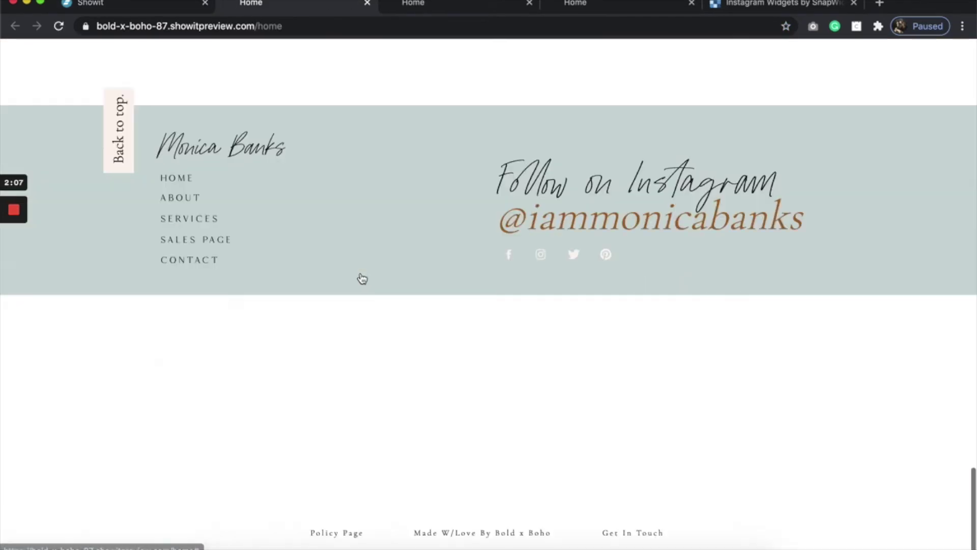
# Close the site preview in Showit and reopen the Instagram canvas for editing.
pyautogui.click(168, 6)
pyautogui.click(938, 83)
pyautogui.scroll(-10, 448, 424)
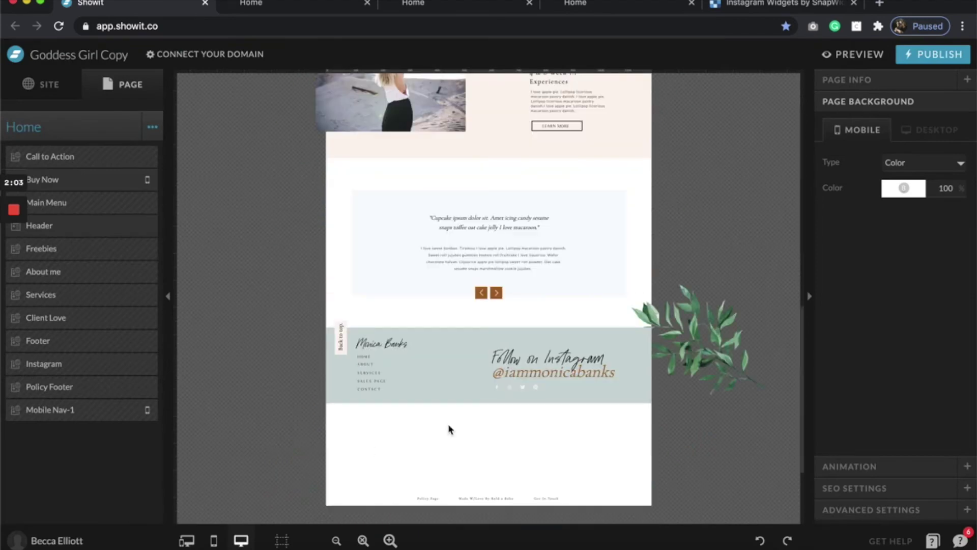
pyautogui.doubleClick(486, 450)
# Enlarge the embed to 2066 × 635 px, center it horizontally, and return to the Home page.
pyautogui.click(276, 191)
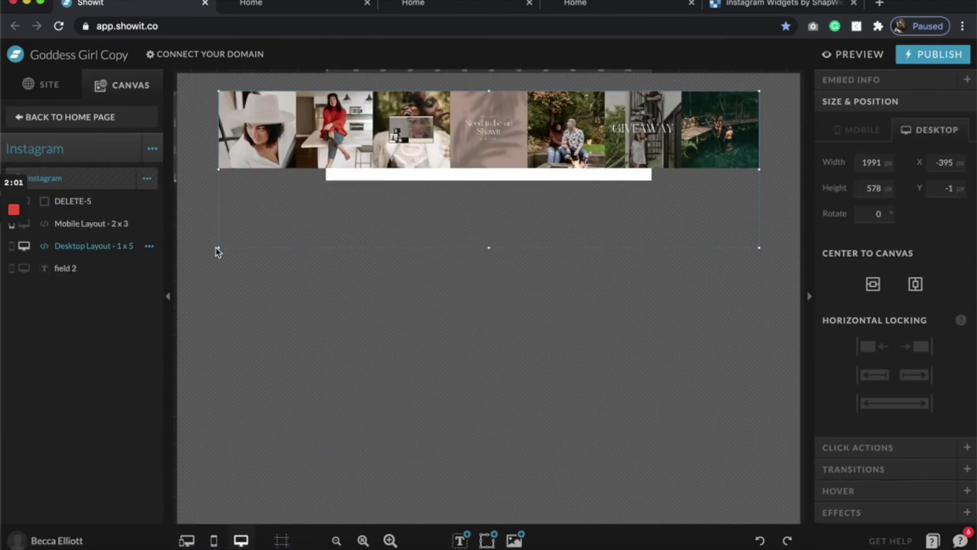
pyautogui.moveTo(219, 249); pyautogui.dragTo(199, 264)
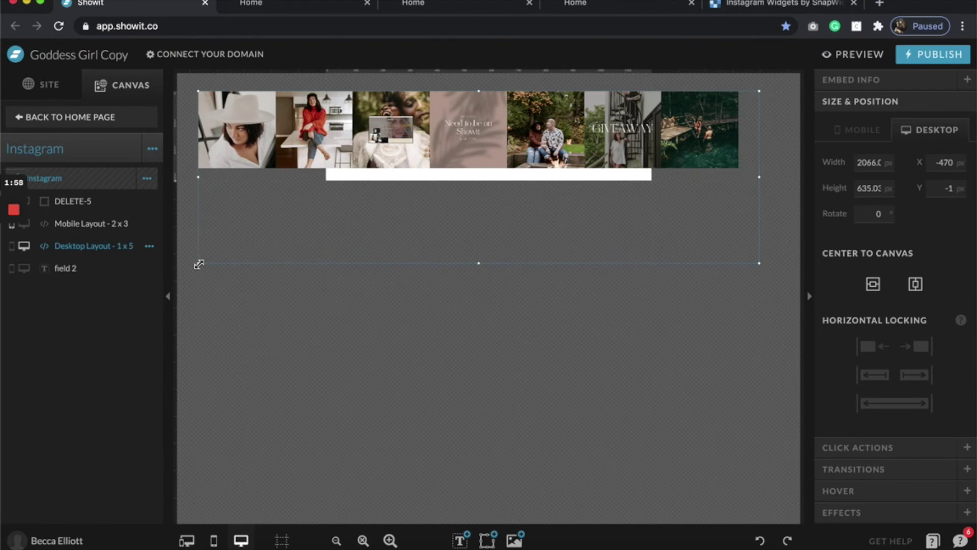
pyautogui.click(915, 284)
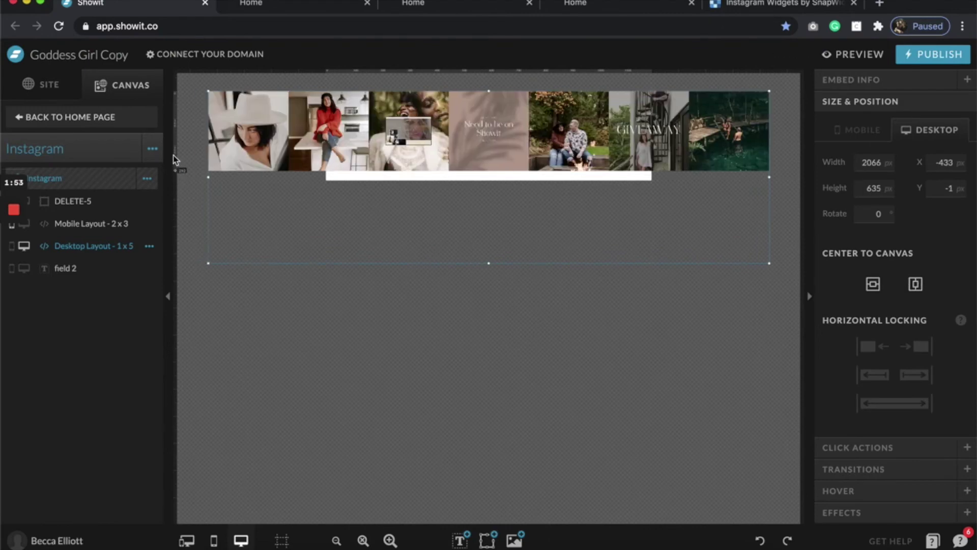
pyautogui.click(66, 116)
# Save the site and open its preview to check the full-width Instagram strip under the footer.
pyautogui.click(853, 54)
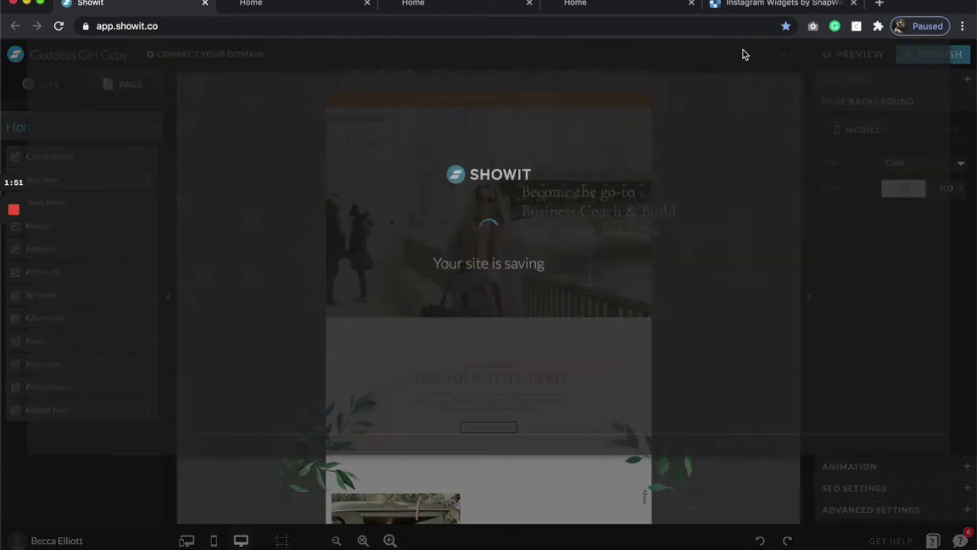